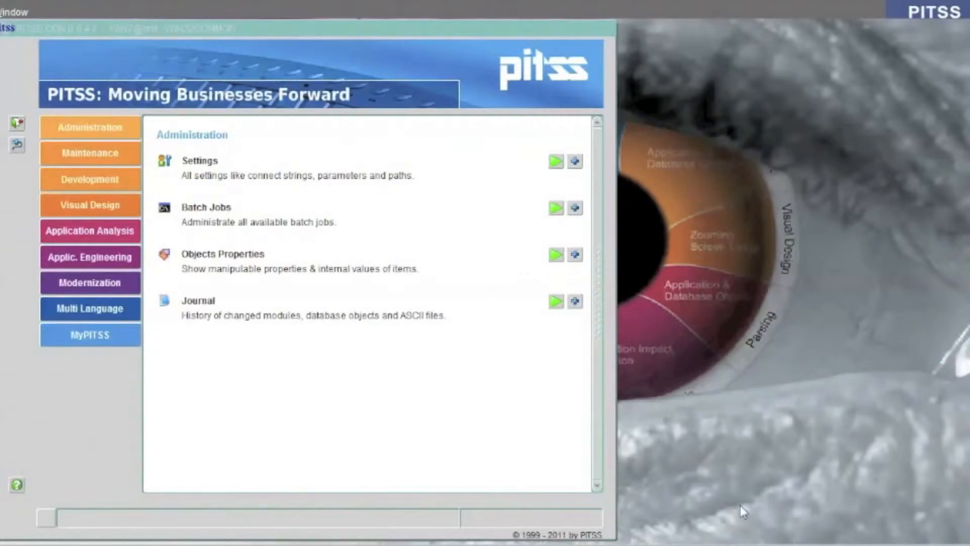
Open the Unused Objects Analysis tool from the application engineering section
click(246, 128)
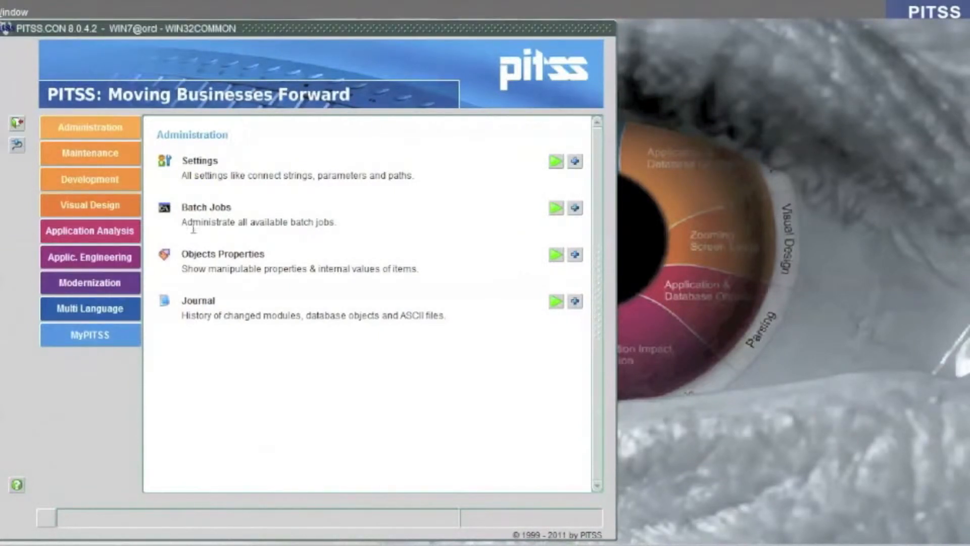
click(98, 263)
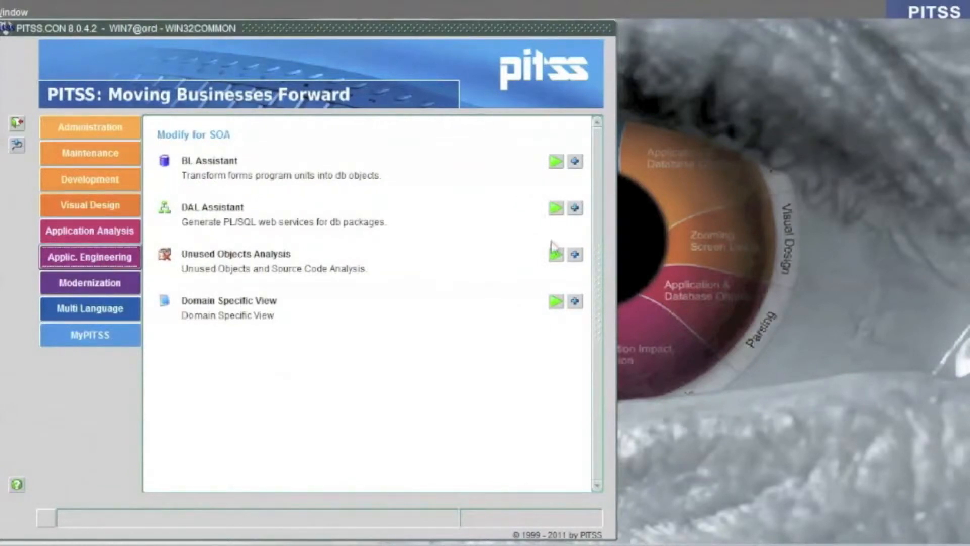
click(557, 256)
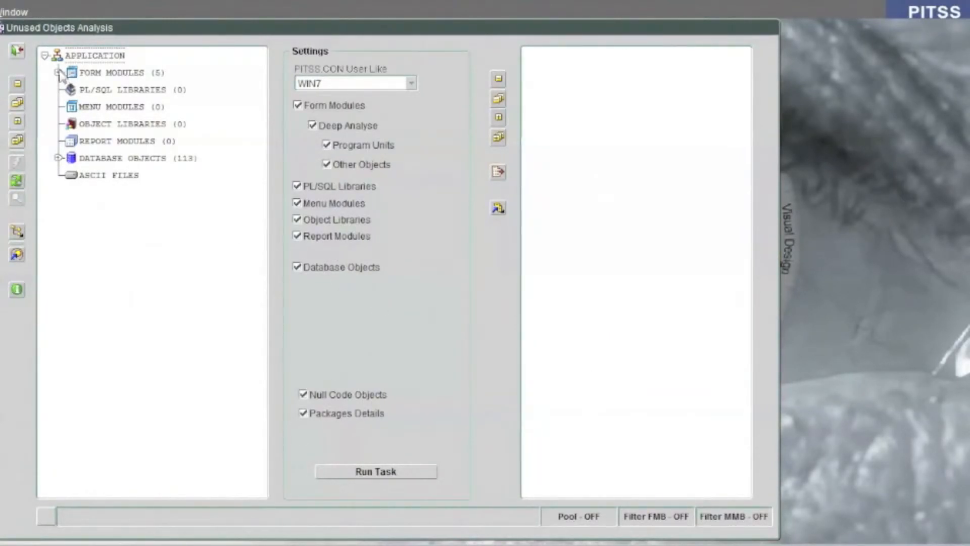
Expand the form modules and clear every analysis option except Form Modules, Deep Analyse and Program Units
double_click(75, 73)
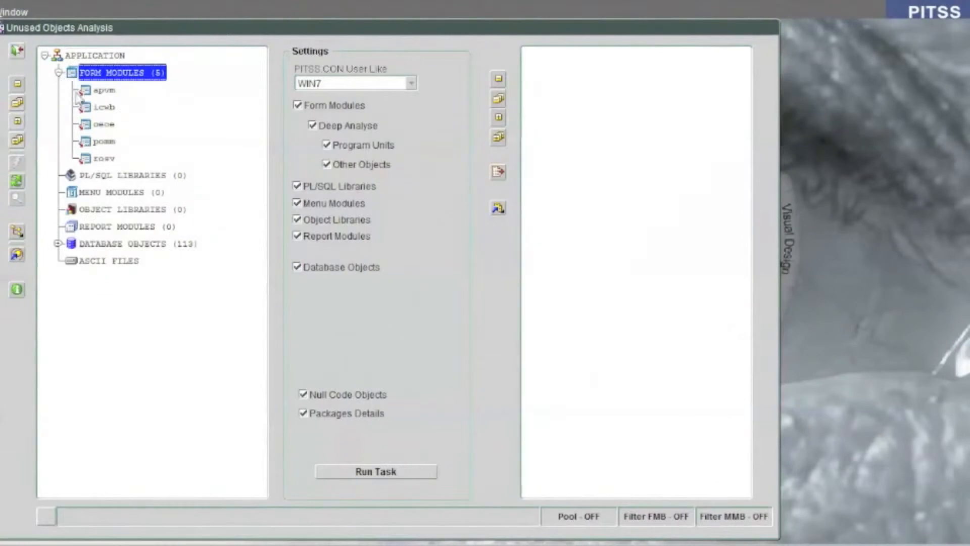
click(346, 414)
click(335, 394)
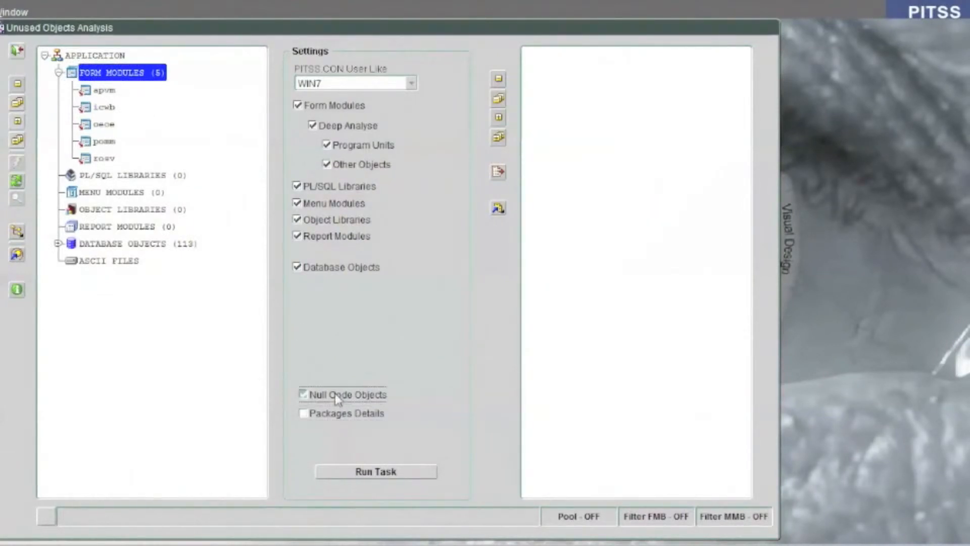
click(334, 270)
click(320, 235)
click(320, 219)
click(321, 202)
click(324, 187)
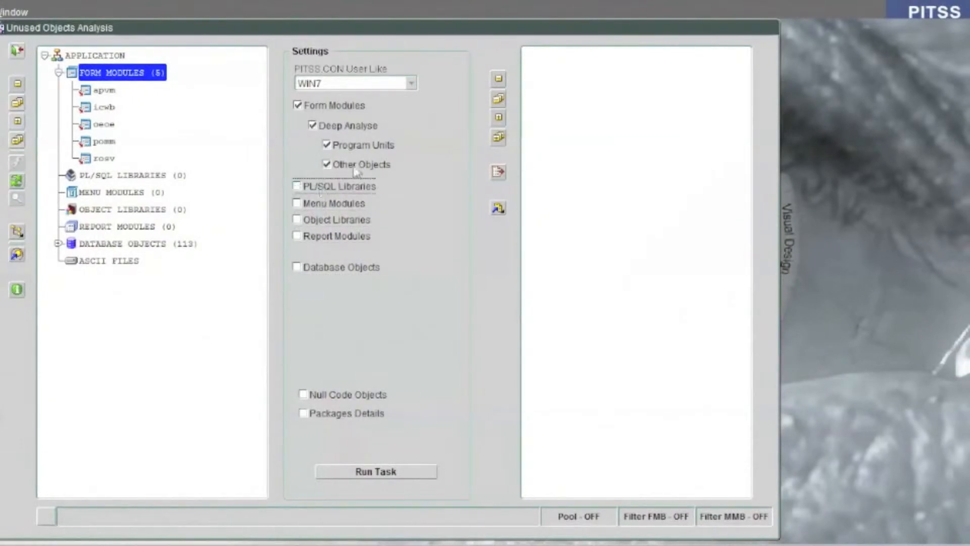
click(353, 170)
Run the analysis and expand the unused program units found in the apvm and icwb form modules
click(413, 474)
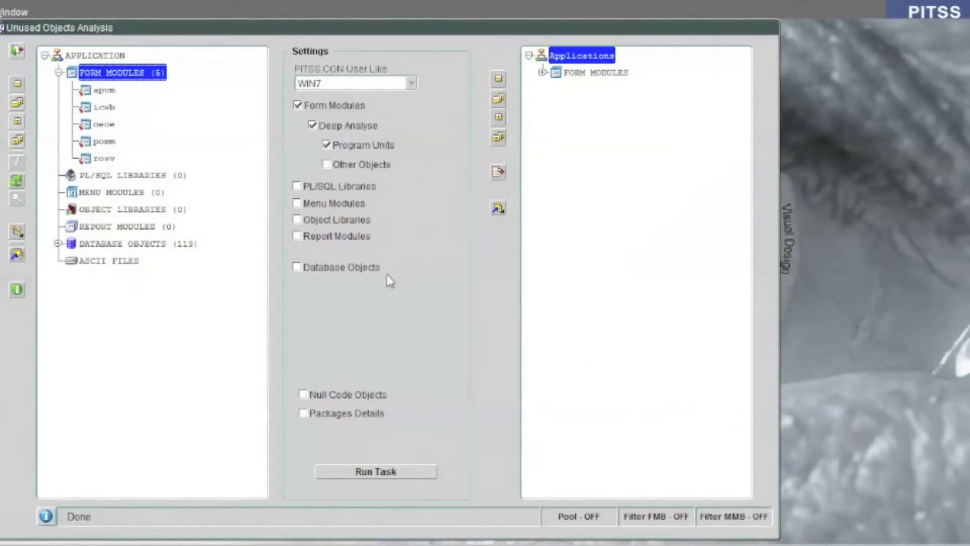
click(543, 73)
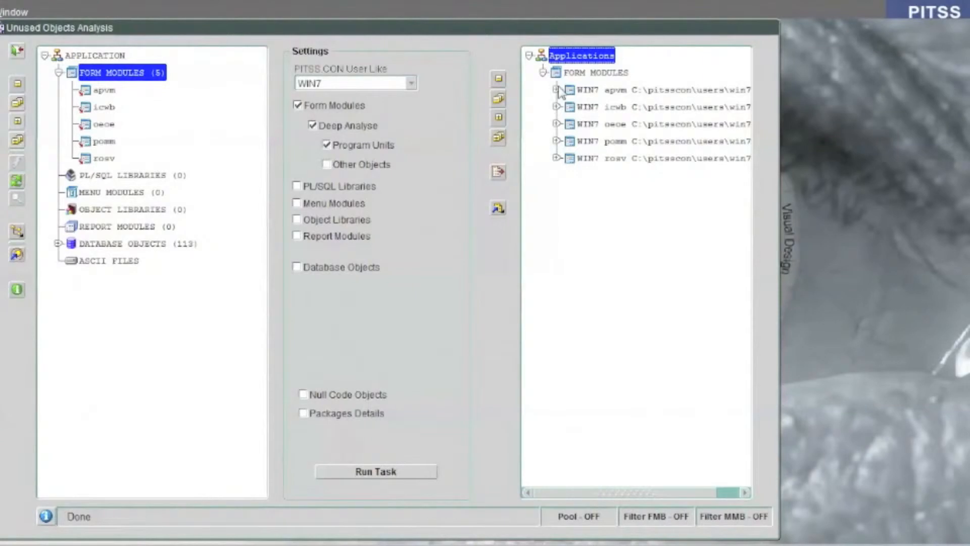
click(557, 90)
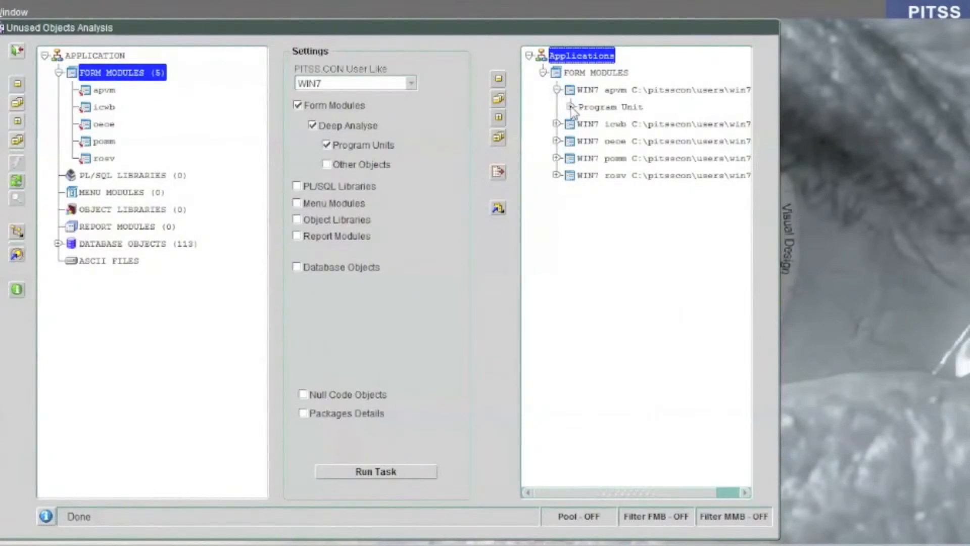
click(557, 123)
click(571, 106)
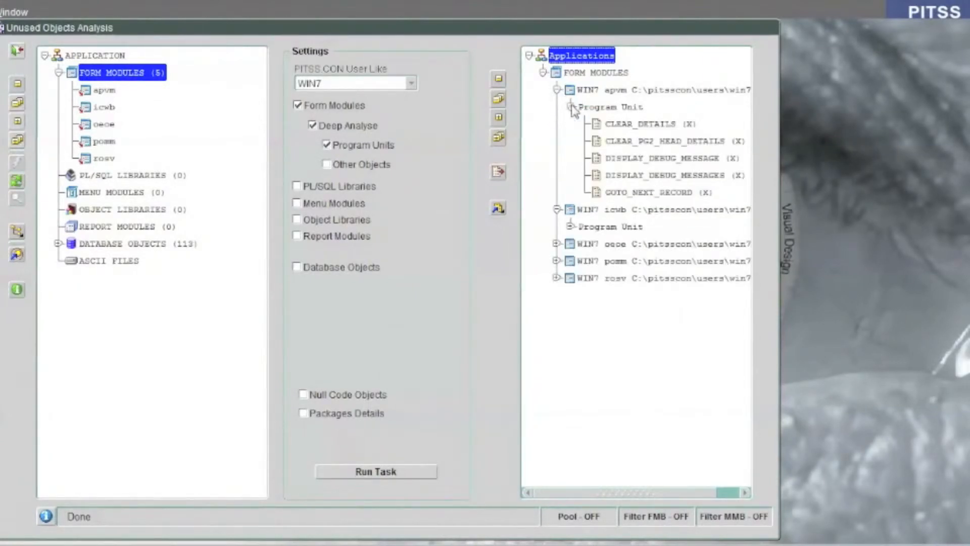
click(570, 227)
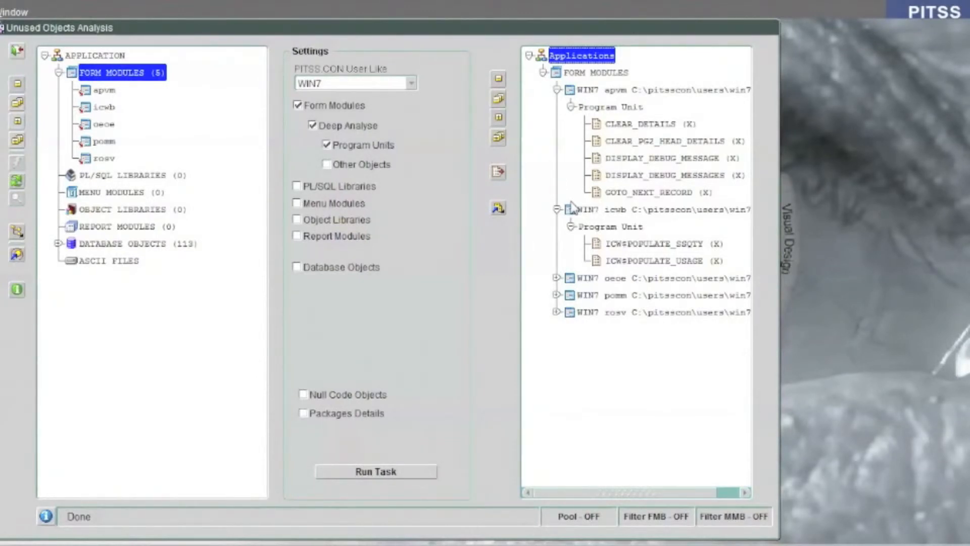
Open the pool manager and create a new pool named UNUSED_OBJECTS of type Objects
click(497, 209)
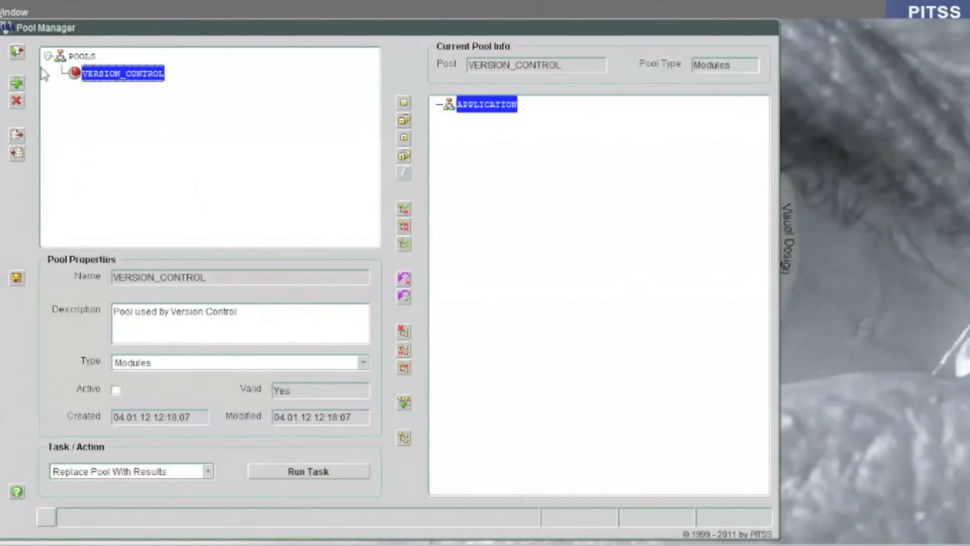
click(17, 82)
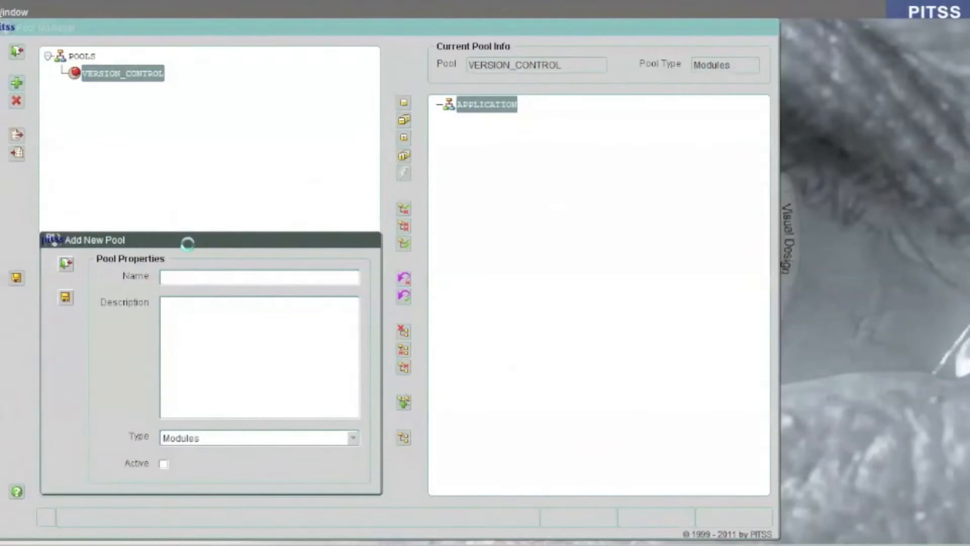
text(UNUSED_OBJECTS)
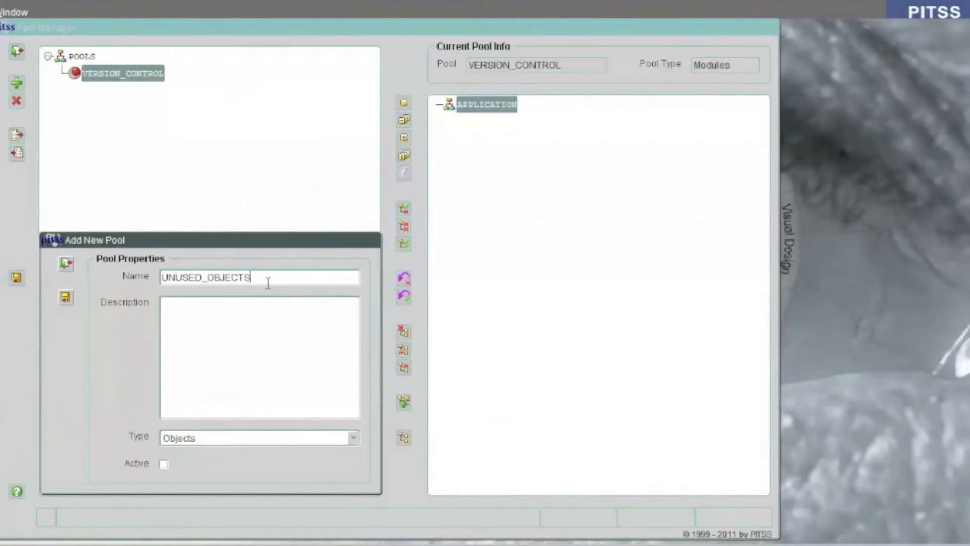
click(65, 298)
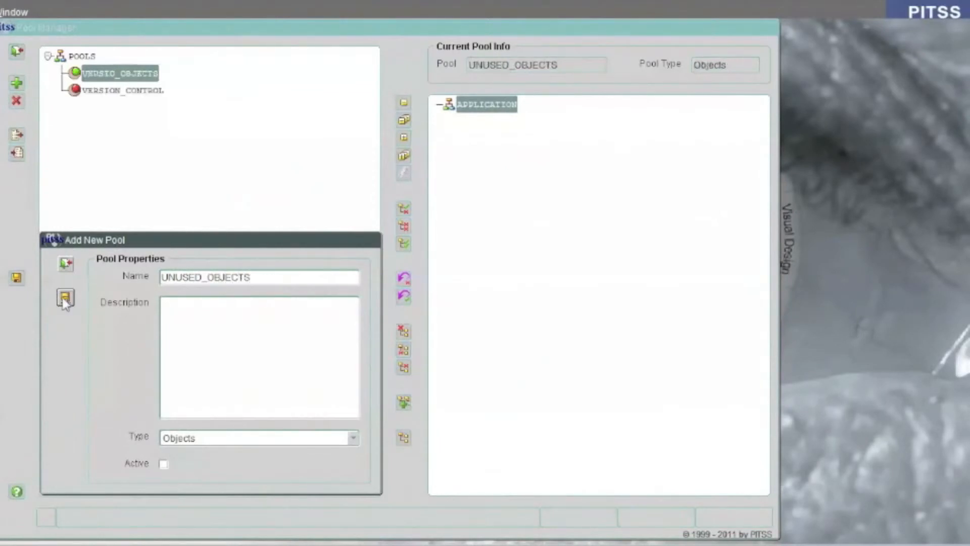
click(71, 268)
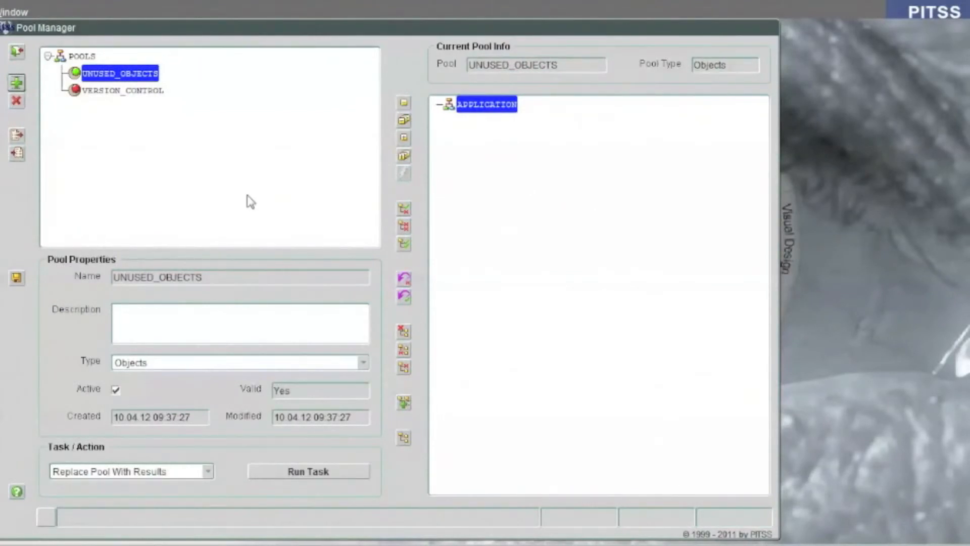
Fill the UNUSED_OBJECTS pool by replacing it with the analysis results, then expand its apvm and icwb program units
click(208, 471)
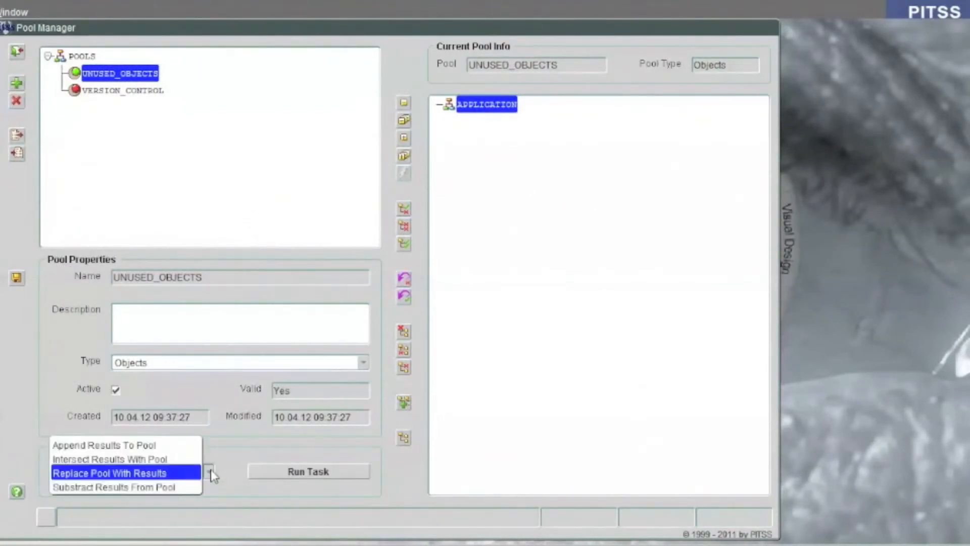
click(126, 477)
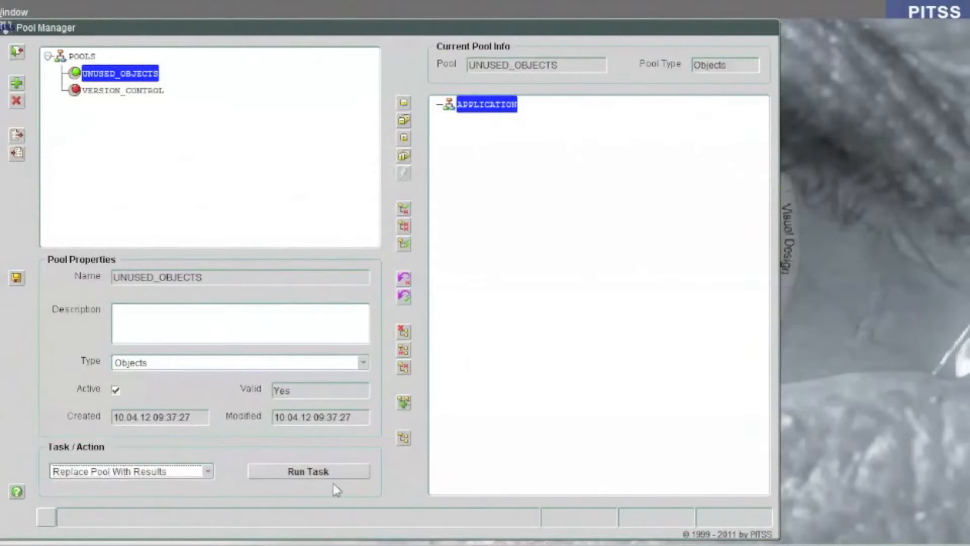
click(316, 473)
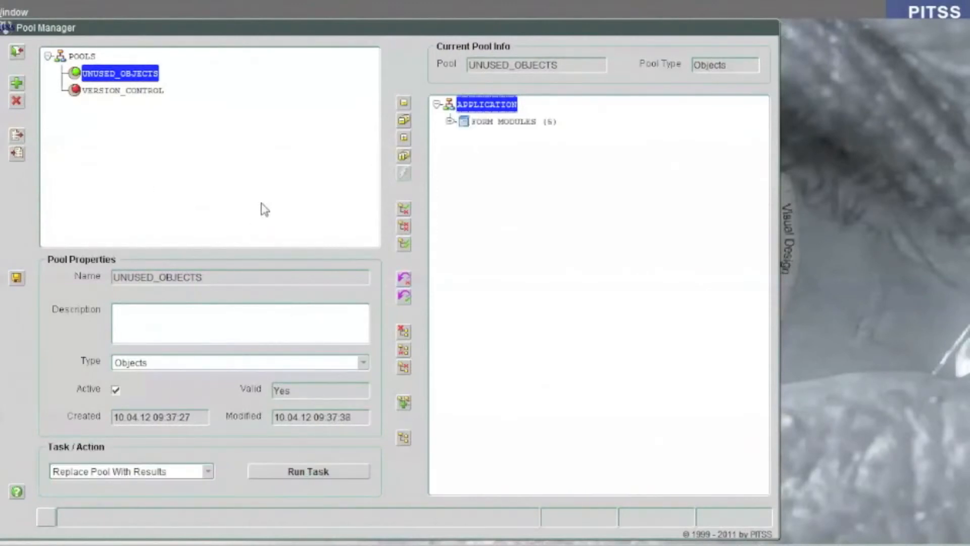
click(450, 121)
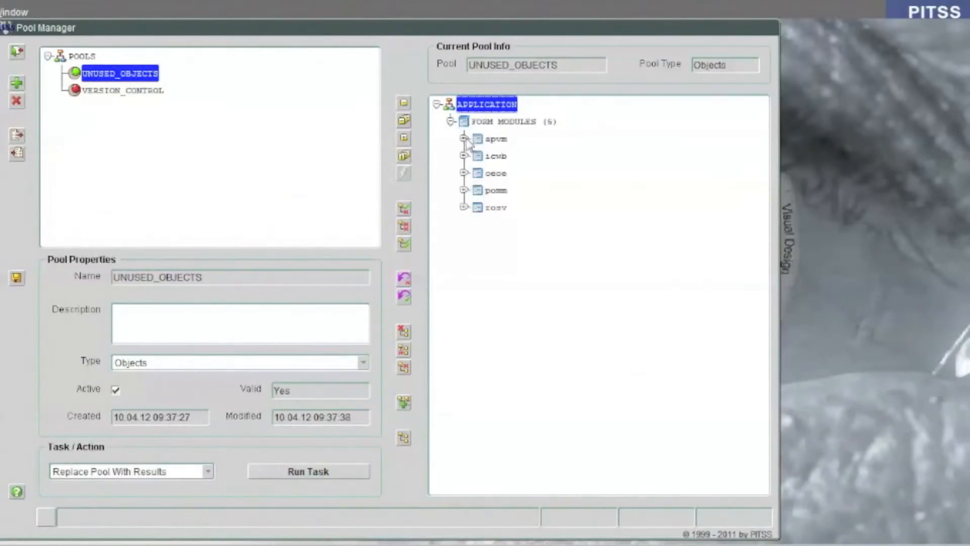
click(464, 138)
click(478, 156)
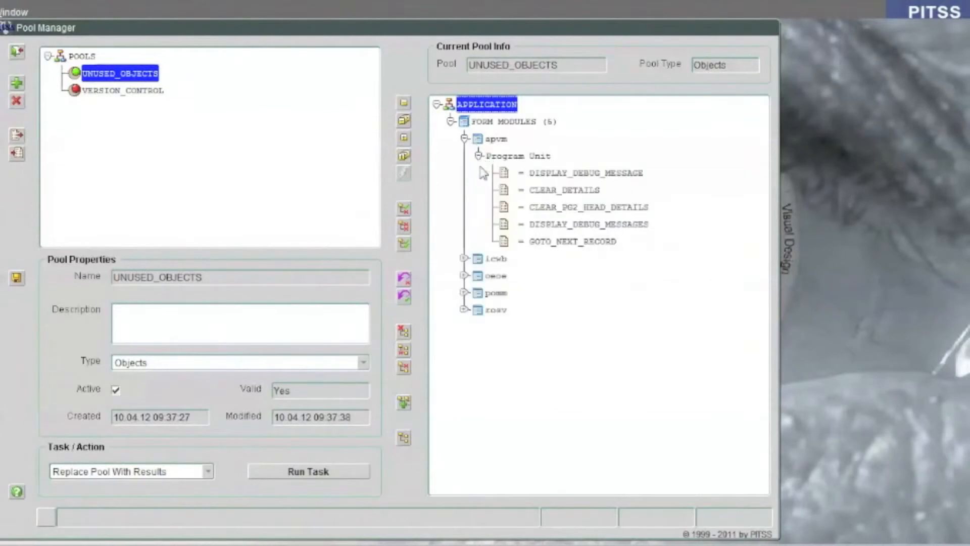
click(464, 259)
click(478, 276)
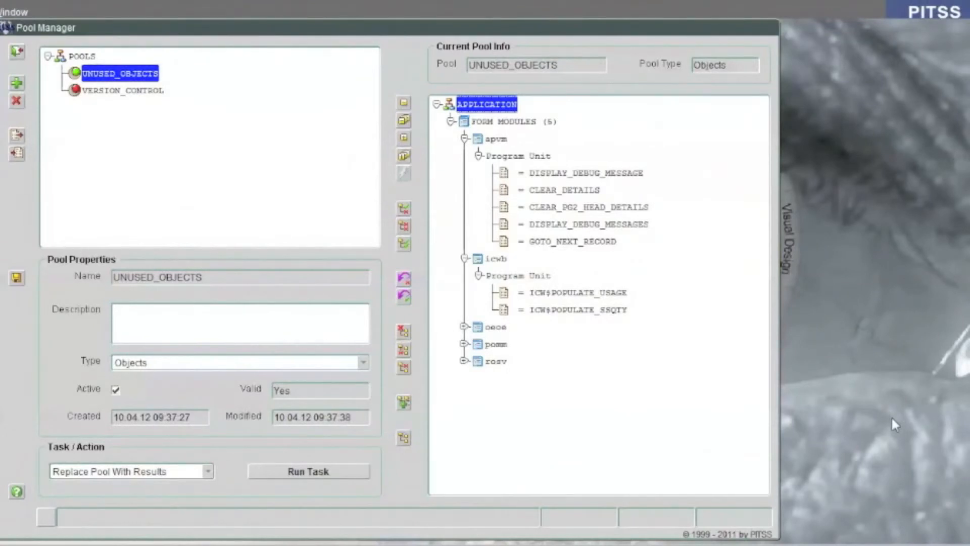
Save the pool and close the pool manager
click(17, 277)
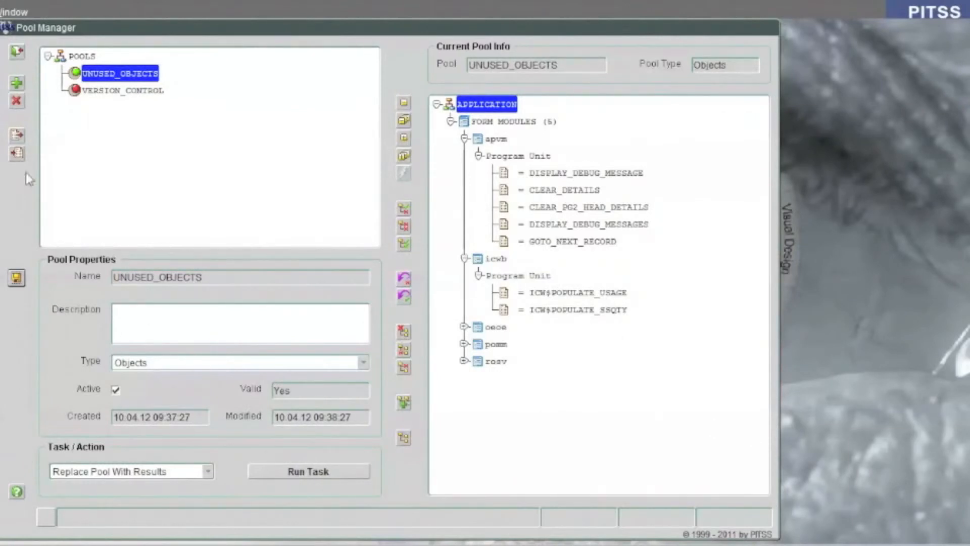
click(18, 53)
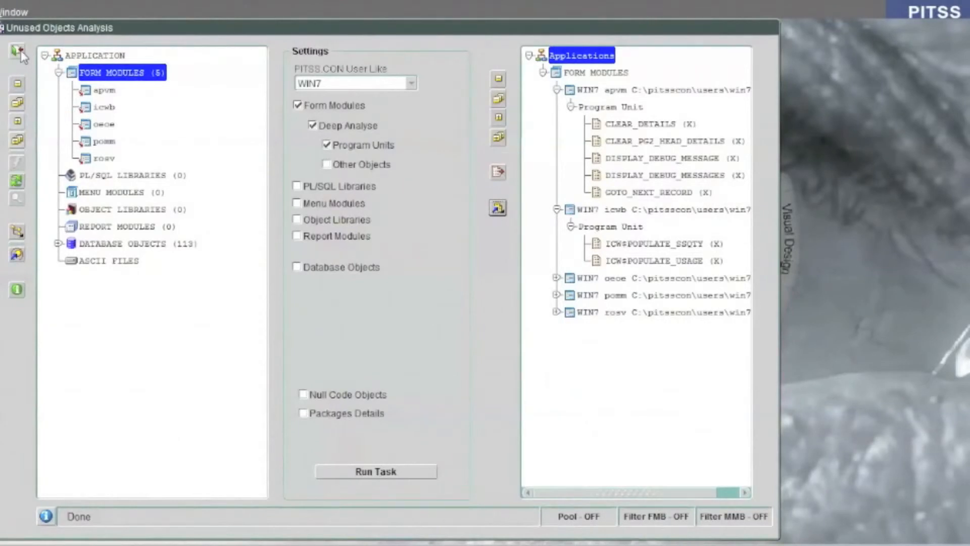
Close the analysis window and open the Copy / Reference Objects tool in the development section
click(18, 53)
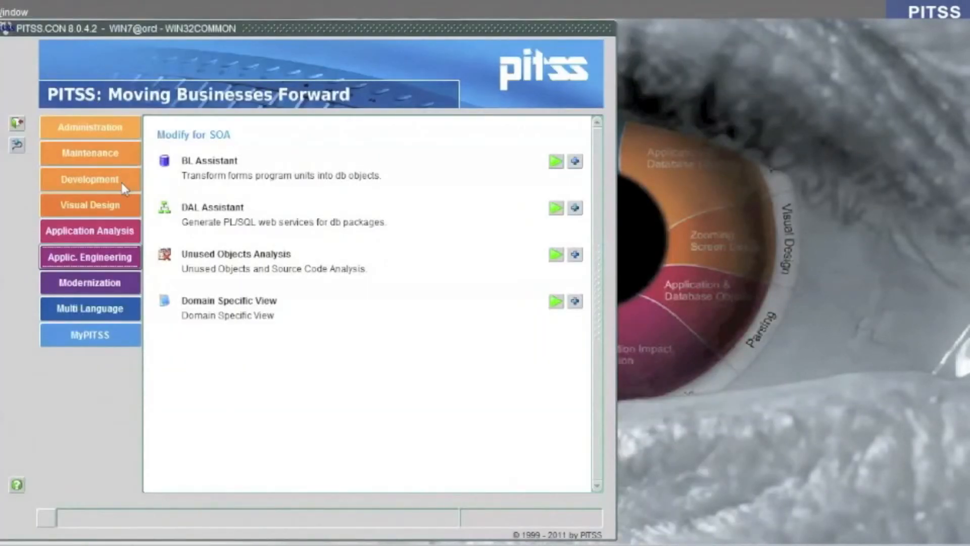
click(121, 183)
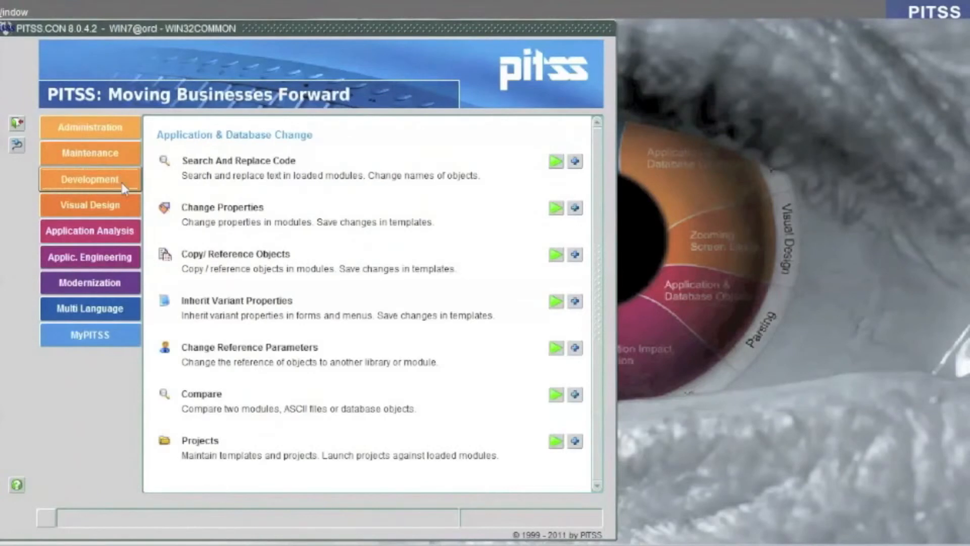
click(555, 257)
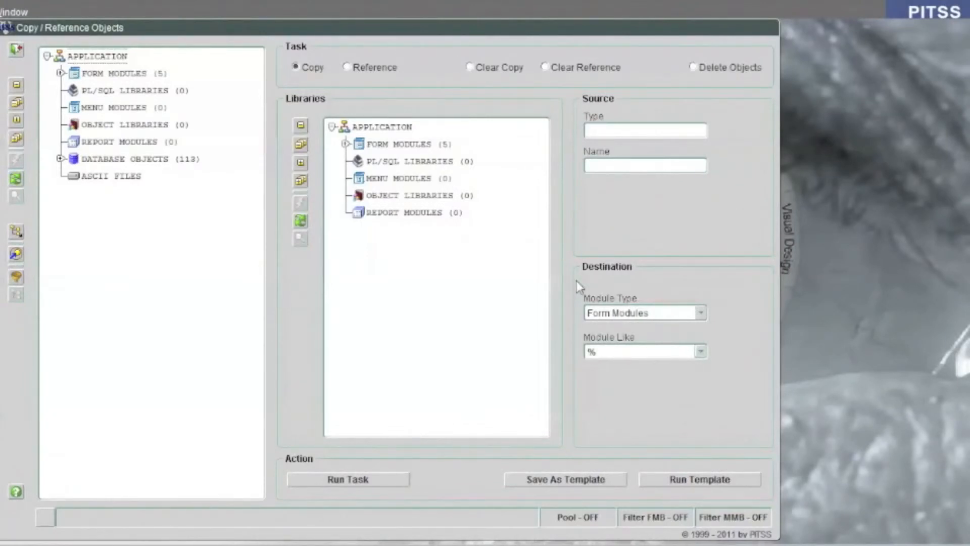
Apply the UNUSED_OBJECTS pool as a filter on the object tree and expand its form modules
click(20, 251)
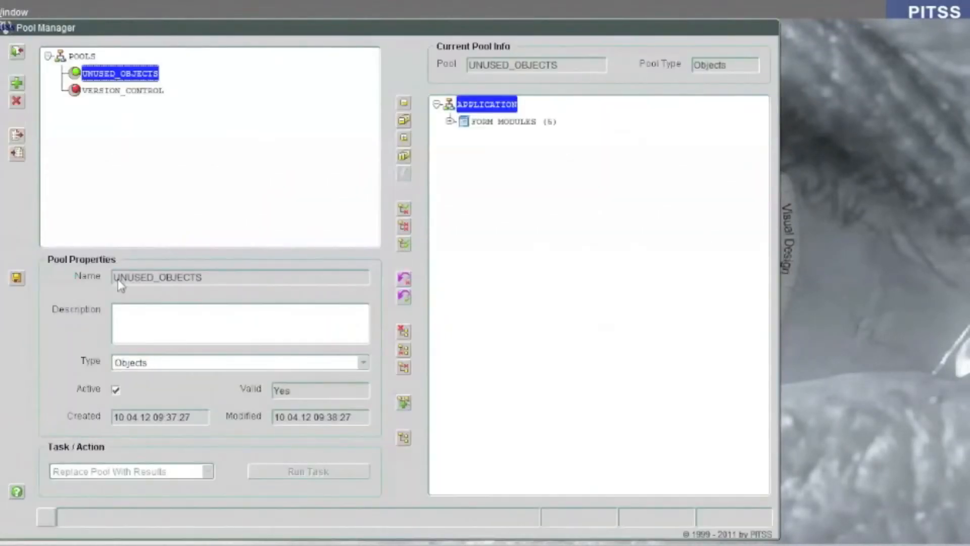
click(15, 49)
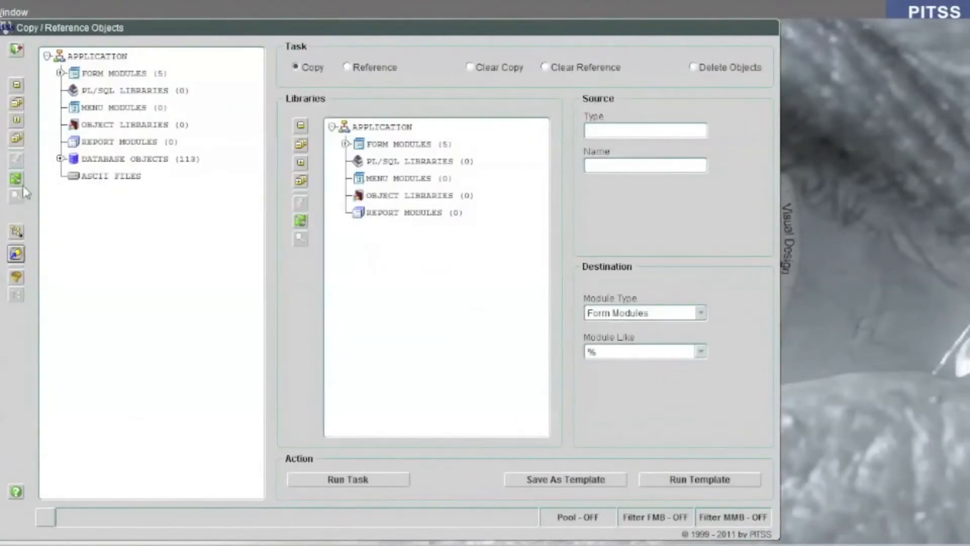
click(16, 231)
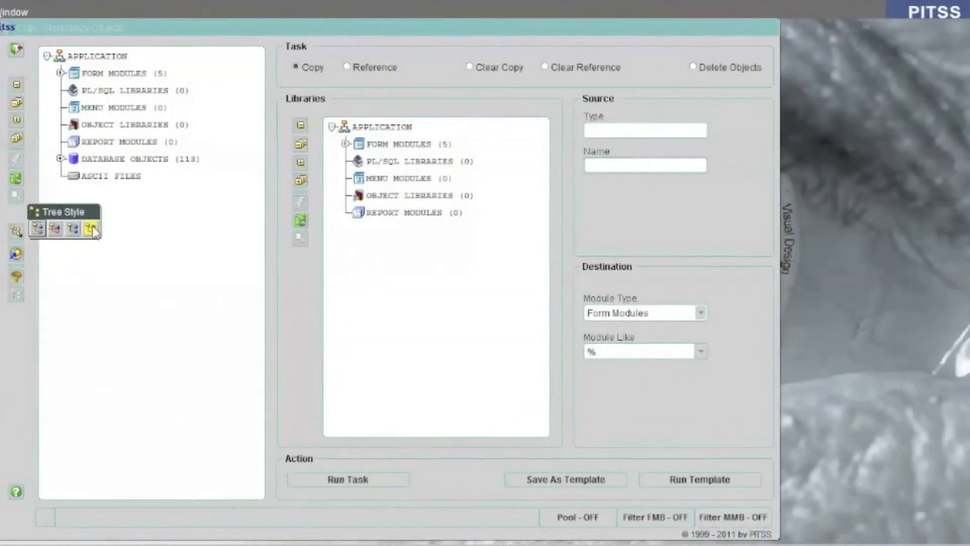
click(91, 228)
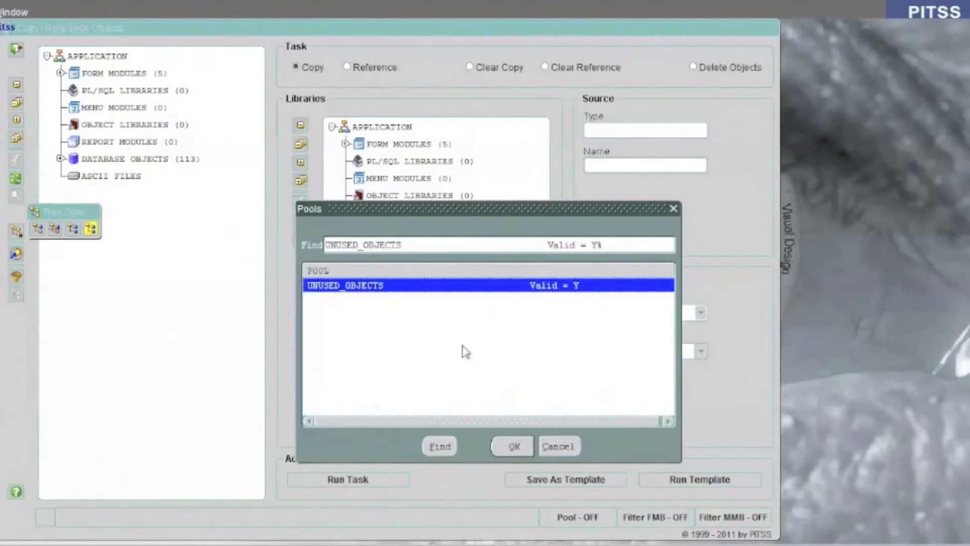
click(513, 445)
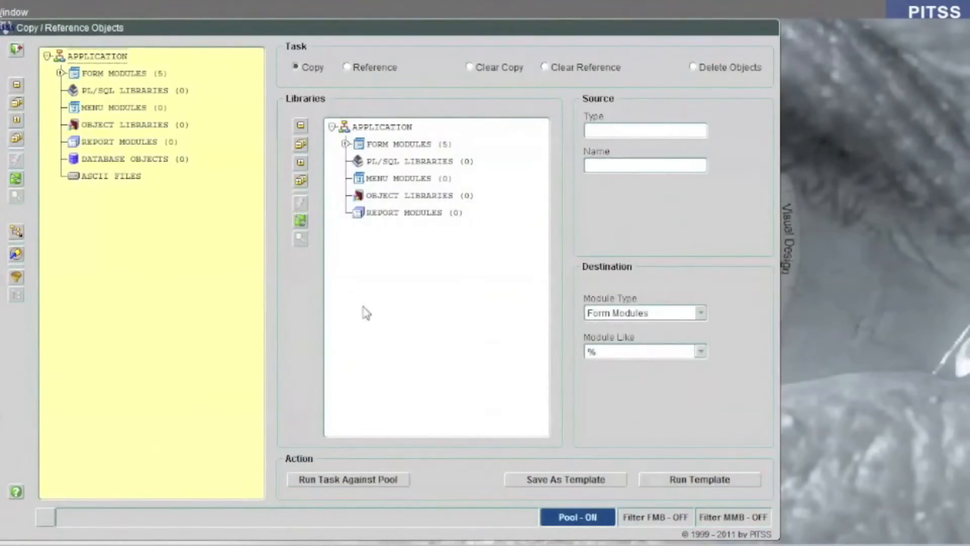
click(62, 74)
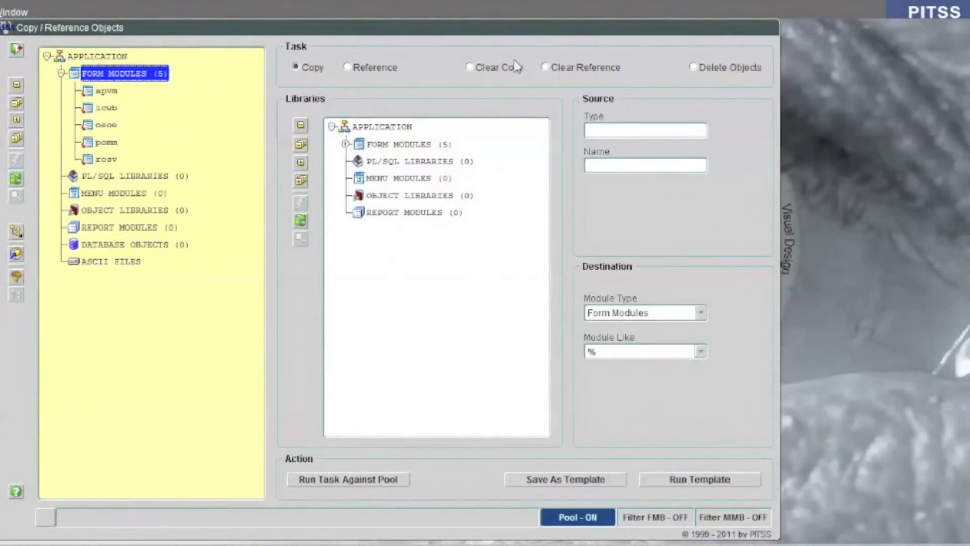
Run the Delete Objects task against the pool with object type Program Unit
click(726, 69)
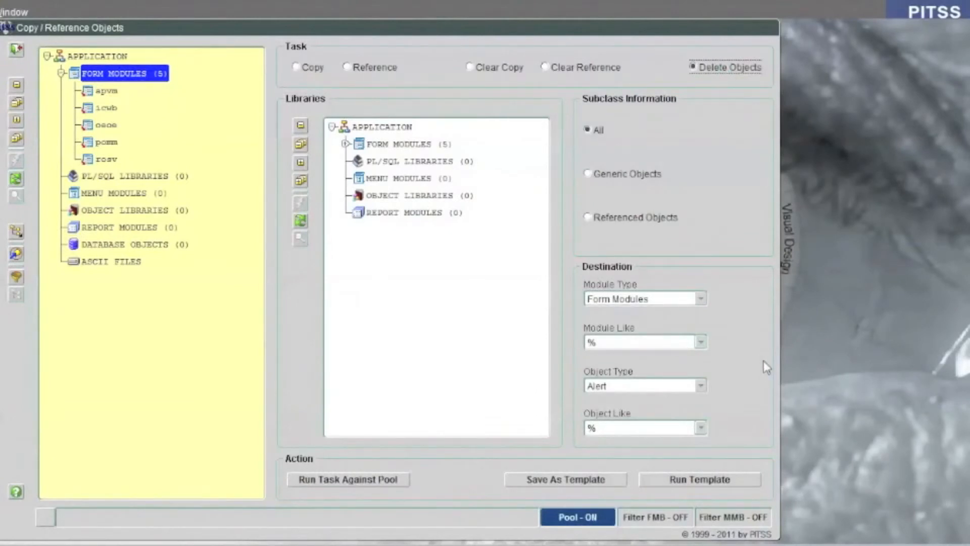
click(669, 393)
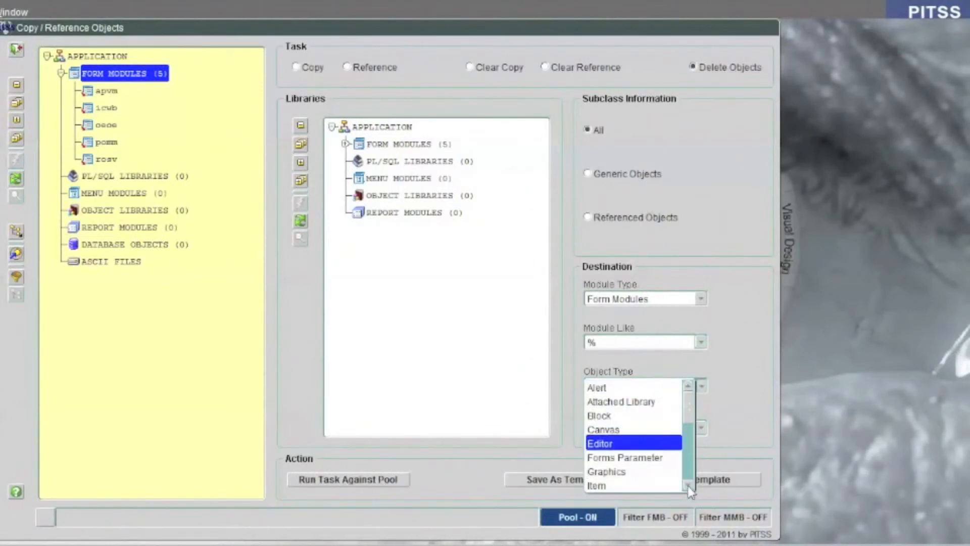
scroll(688, 486, down, 5)
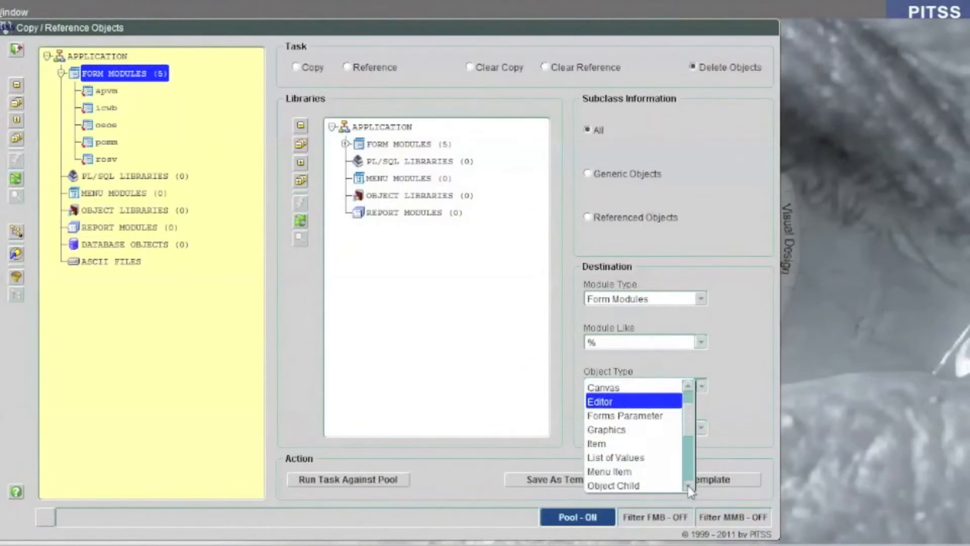
click(688, 386)
click(688, 386)
click(652, 403)
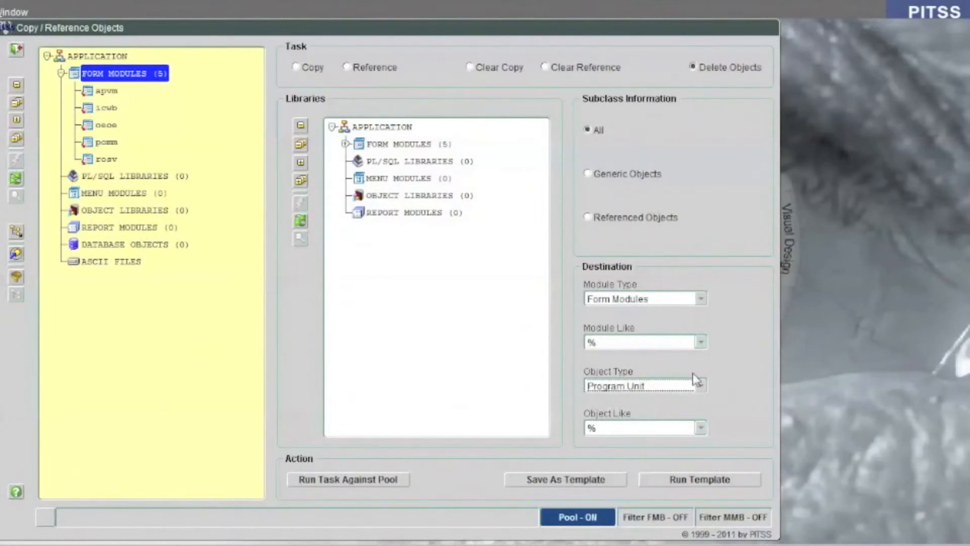
click(359, 483)
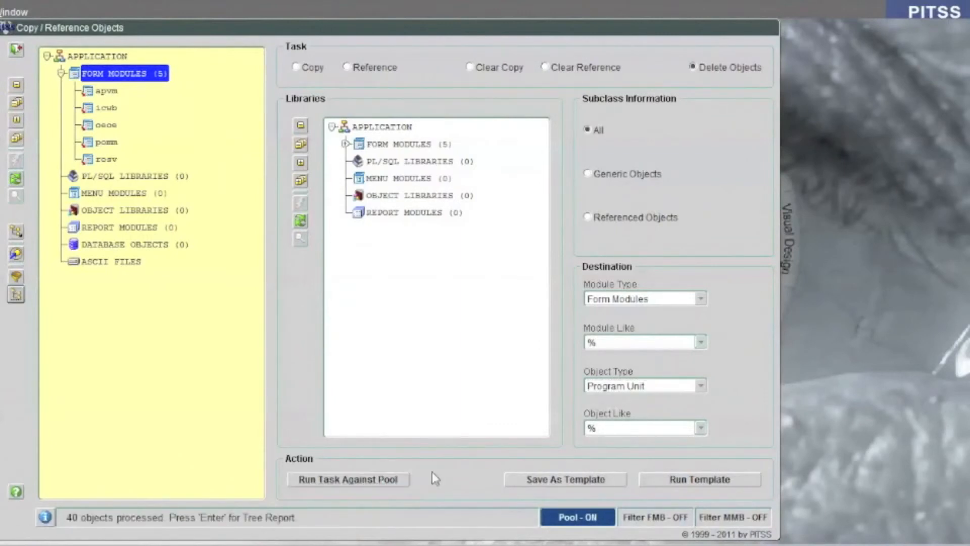